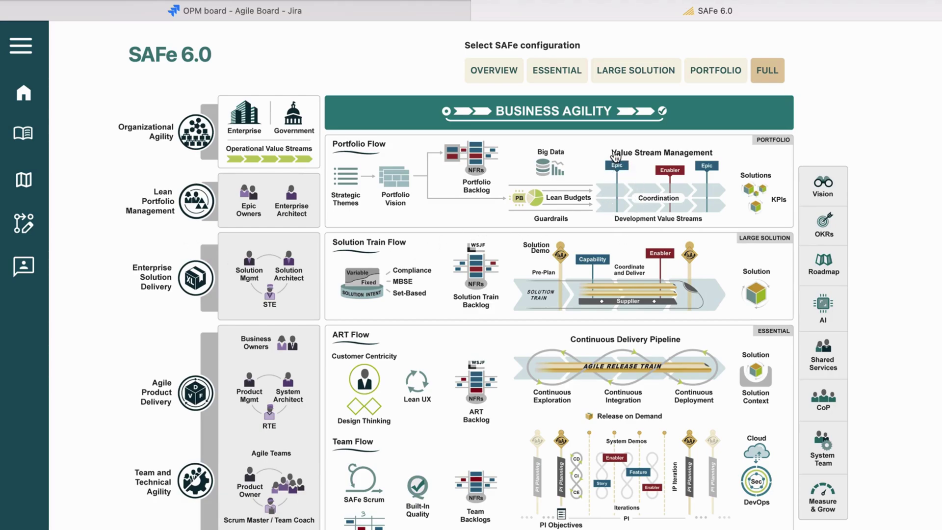
- Switch from the SAFe framework map to the Jira OPM board tab
left_click(194, 10)
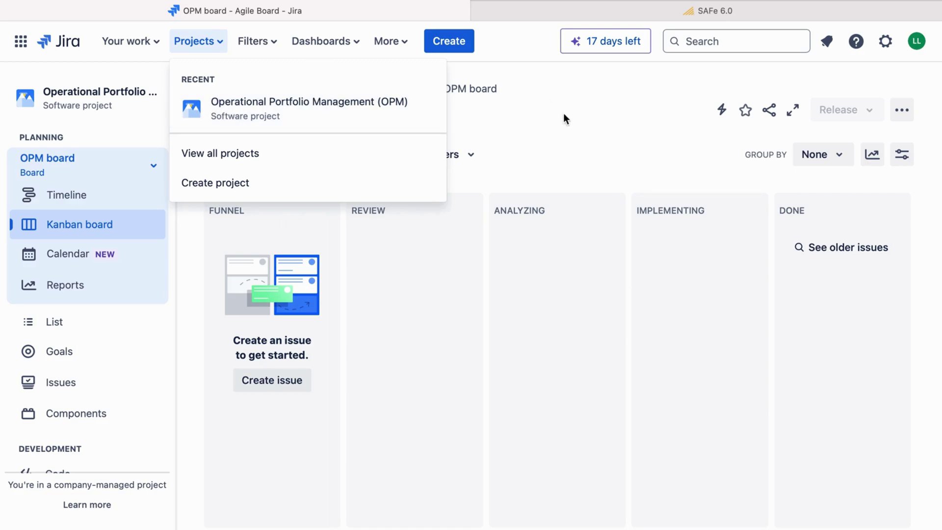
left_click(541, 7)
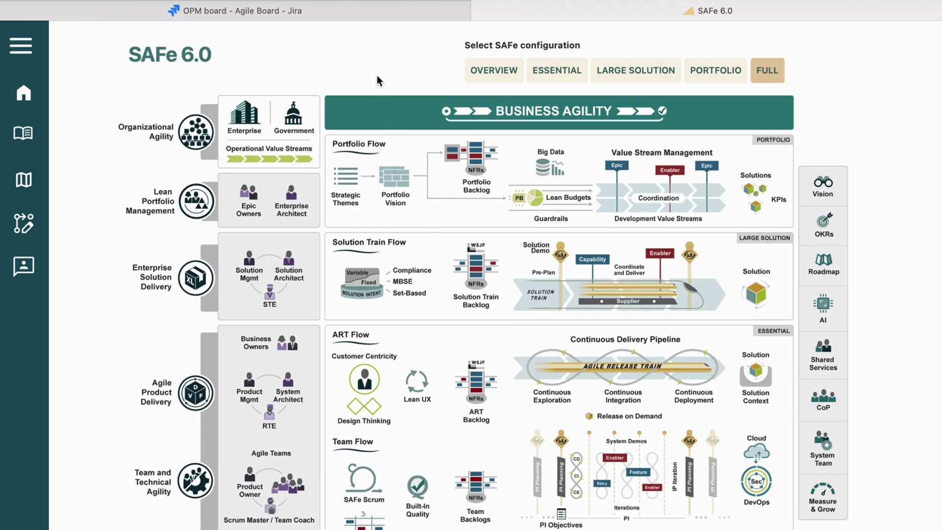
- Return to Jira's empty OPM board, close the projects list, and start a new issue
left_click(319, 13)
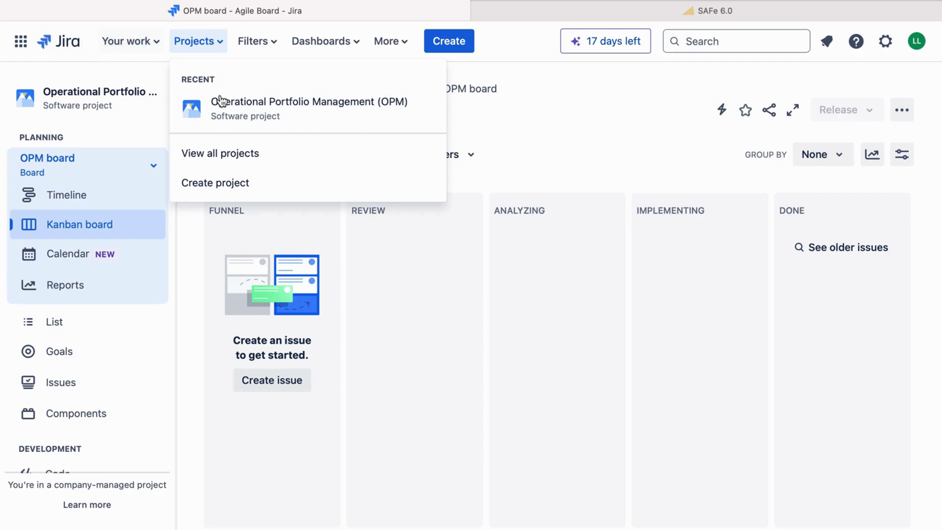
mouse_move(393, 108)
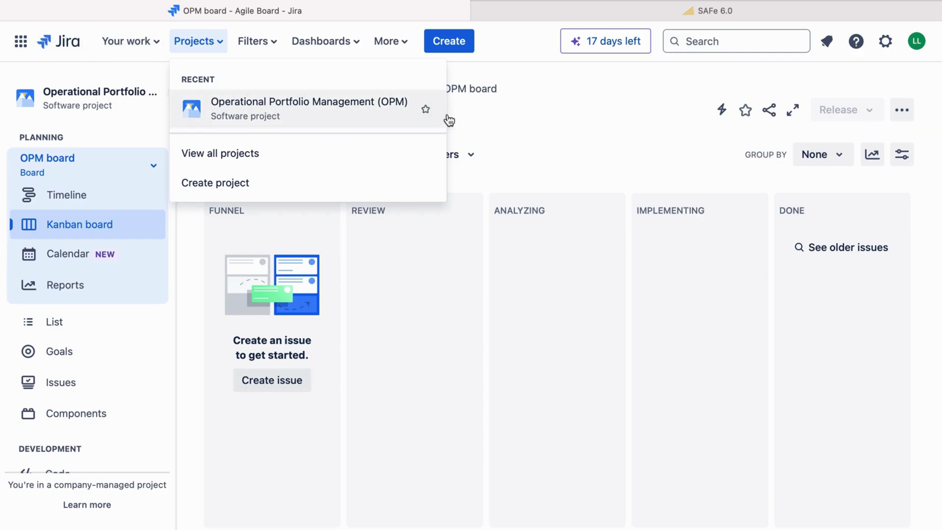
left_click(517, 122)
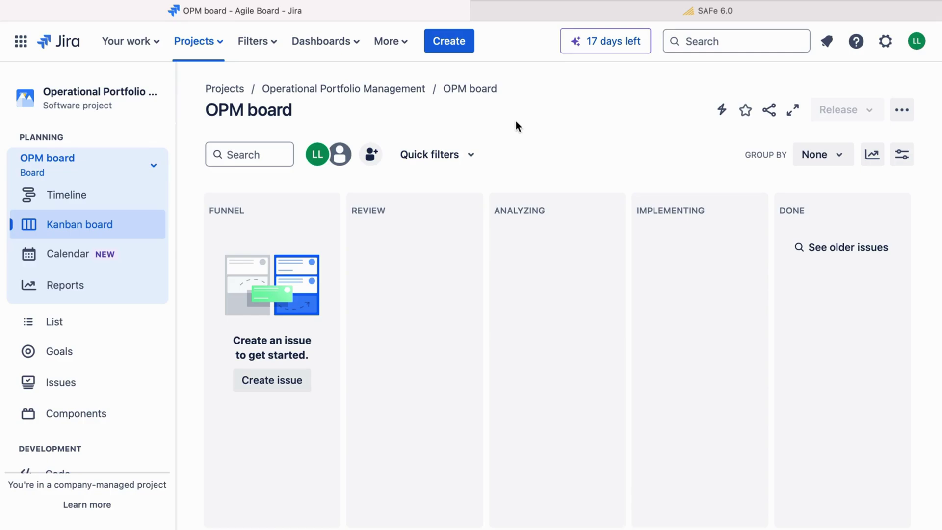
left_click(456, 45)
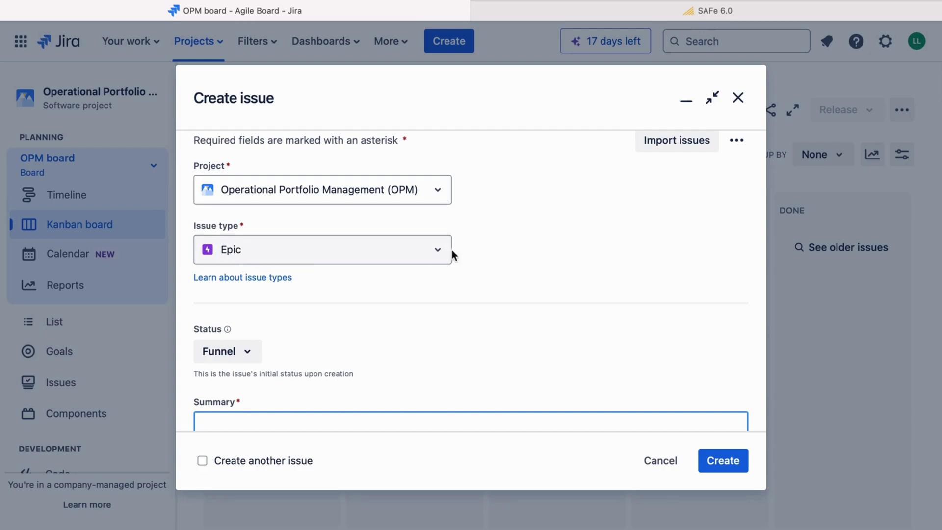
- Keep Epic as the issue type and scroll down to the Summary and Epic Name fields
left_click(438, 252)
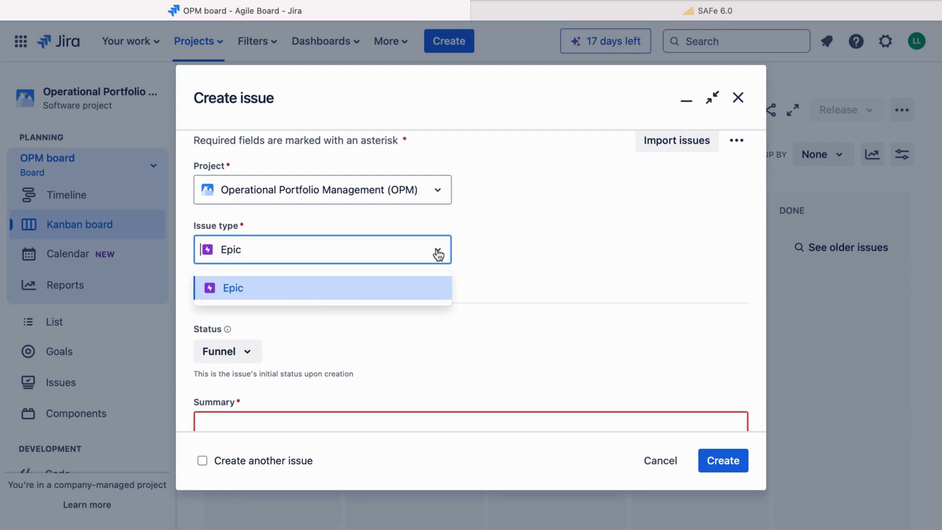
left_click(439, 253)
scroll(506, 253, "down", 3)
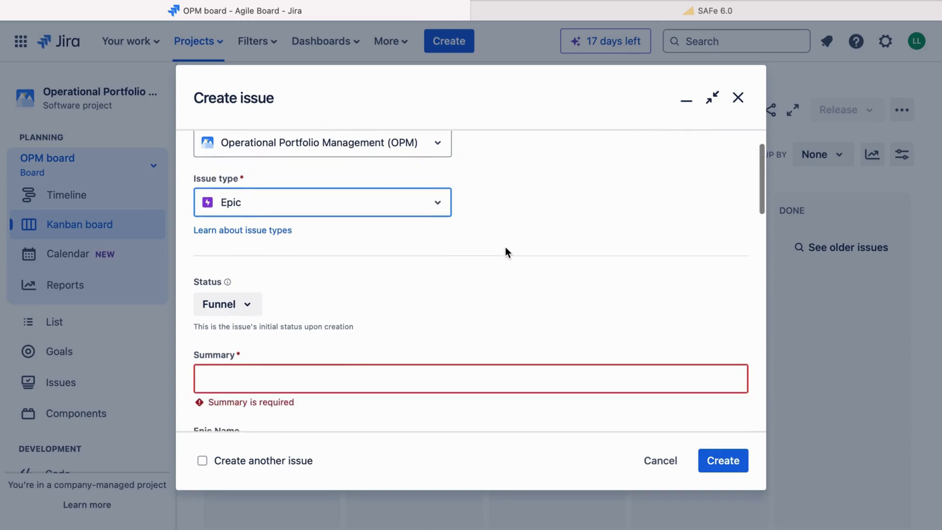
scroll(506, 249, "down", 3)
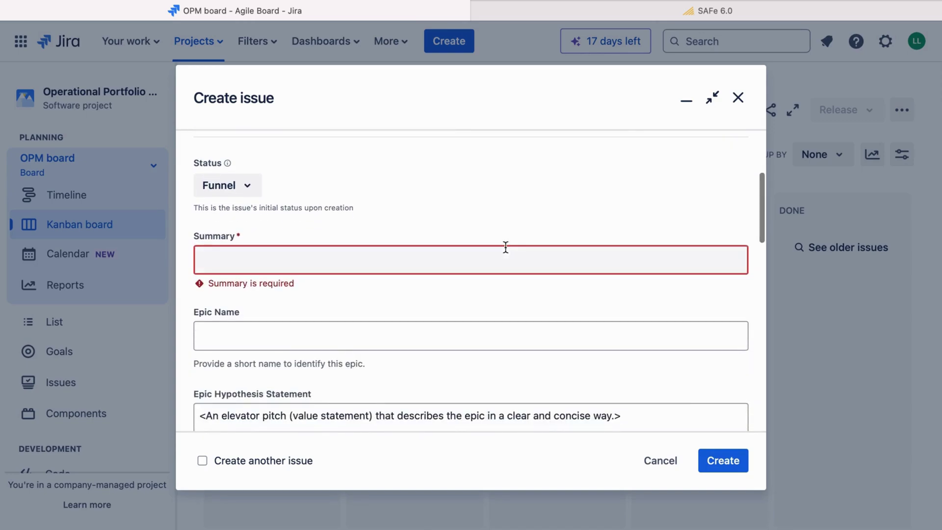
scroll(495, 229, "down", 1)
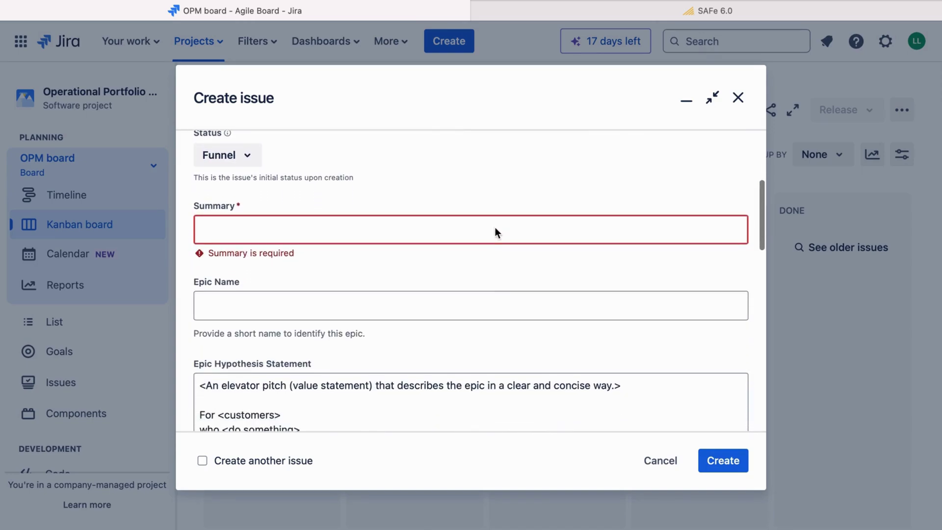
scroll(495, 228, "down", 2)
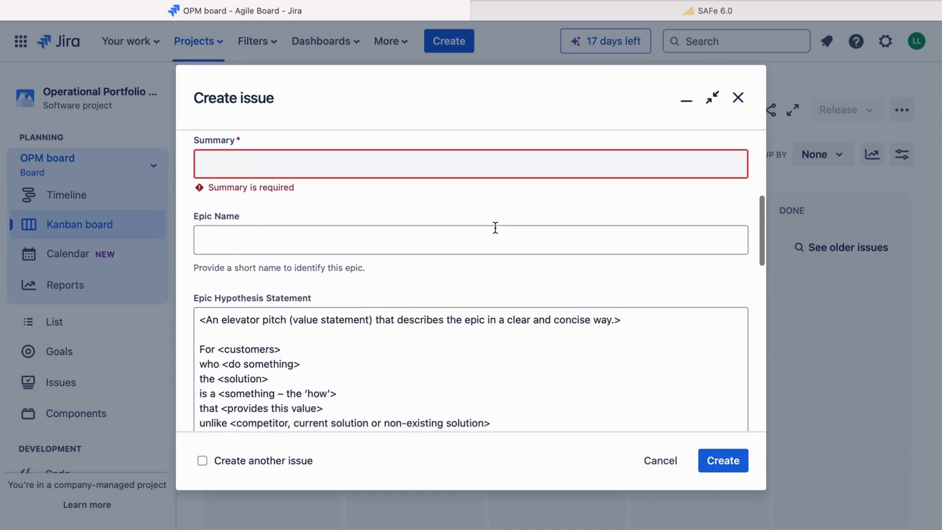
- Enter 'Test #1' as the epic's Summary and move into the Epic Name field
left_click(366, 162)
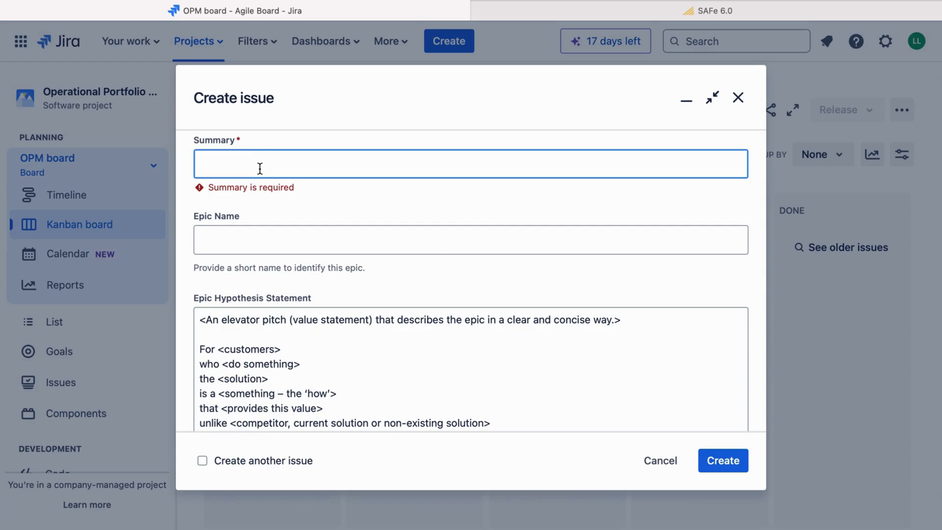
type("T")
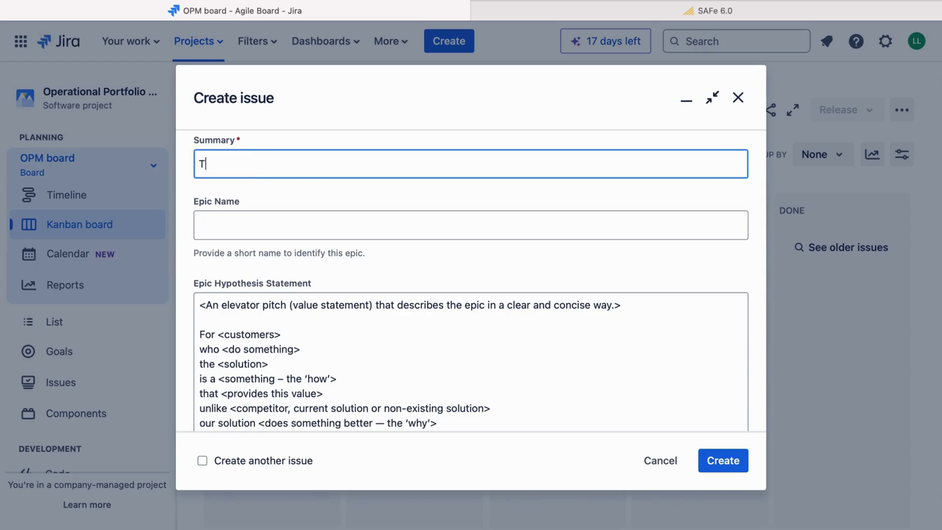
type("est ")
type("#1")
scroll(247, 207, "down", 1)
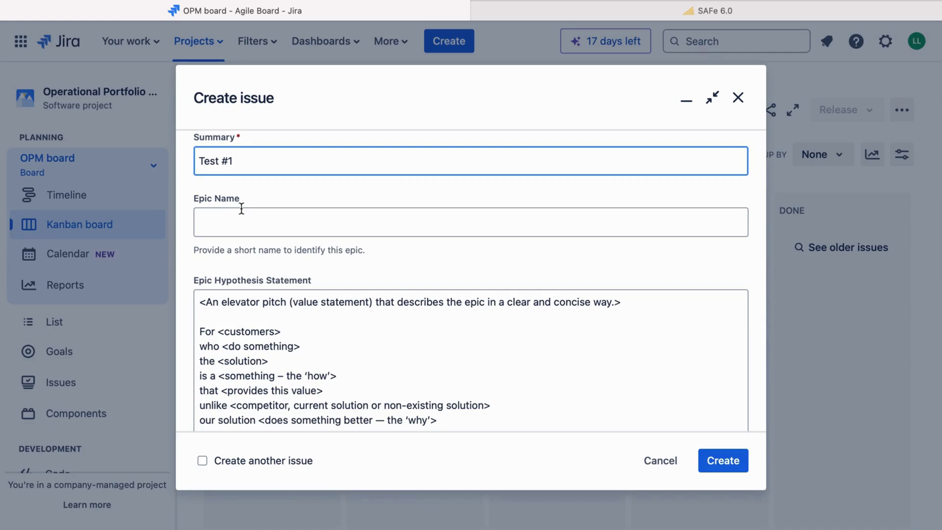
left_click(231, 215)
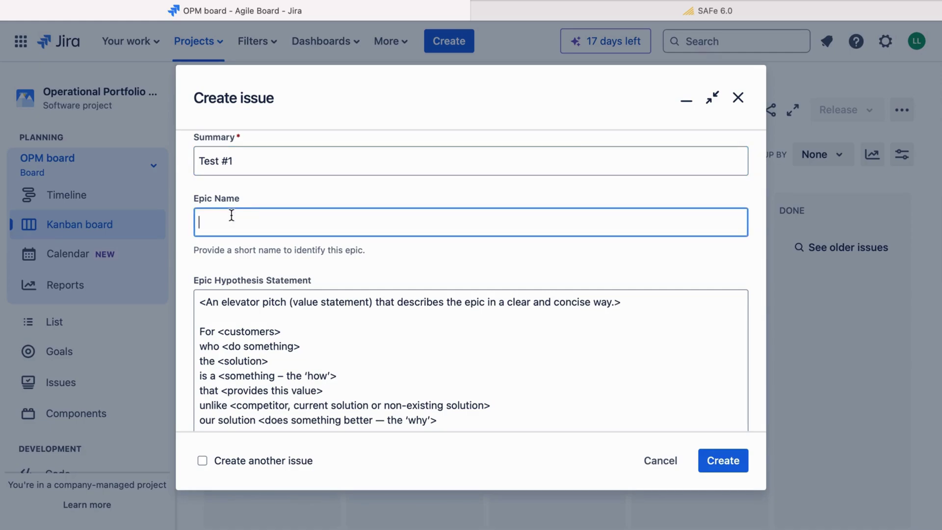
- Set the Epic Name to 'Test#1 - Epic Name', fixing a typo, and scroll to Description
type("Te")
type("s#")
key("BackSpace")
type("t#1 ")
type("- Epic")
type(" Name")
scroll(304, 265, "down", 5)
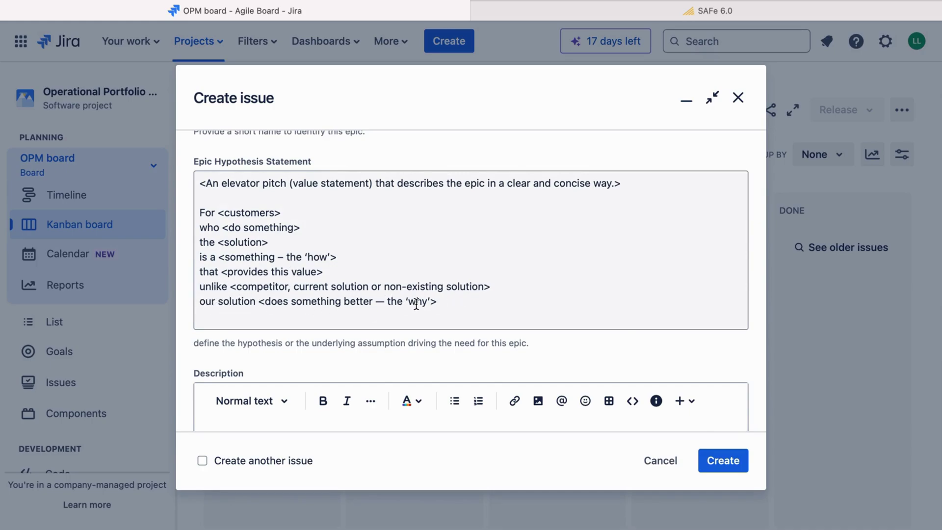
scroll(416, 304, "down", 2)
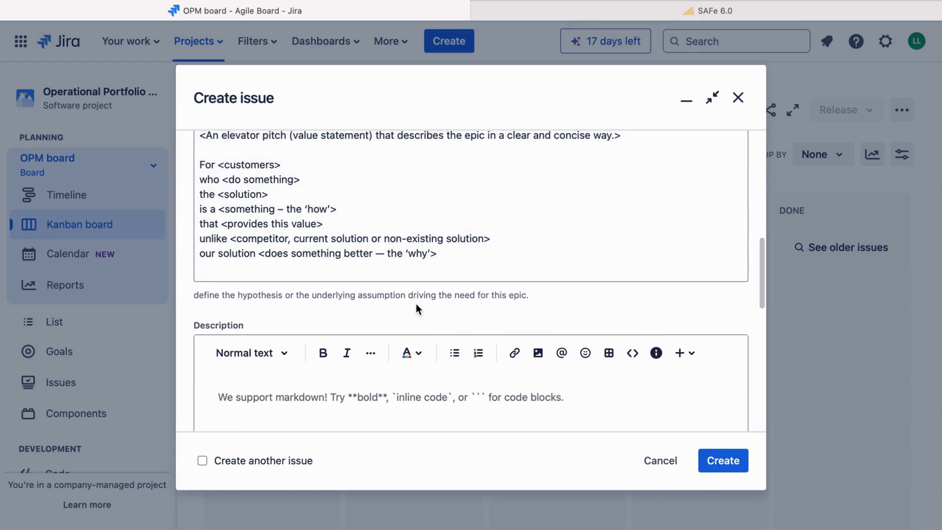
scroll(399, 227, "up", 2)
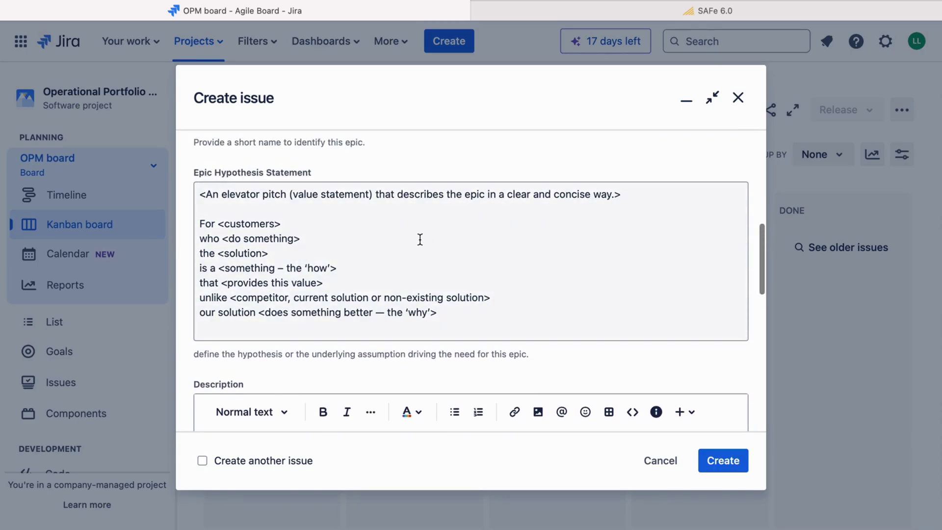
scroll(420, 239, "down", 6)
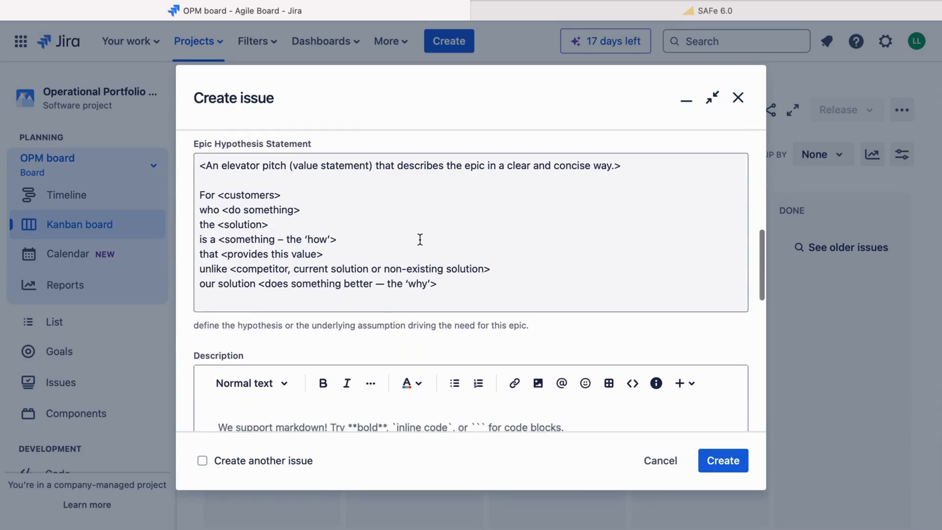
scroll(420, 239, "down", 2)
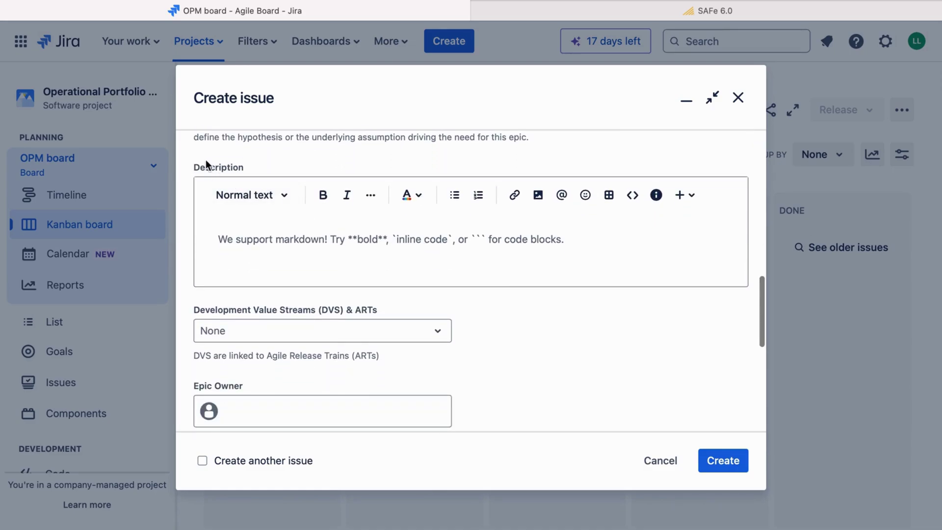
- Write the Description 'Business Outcomes, Leading Indicators, NFRs' with stray characters removed
left_click(224, 244)
type("O")
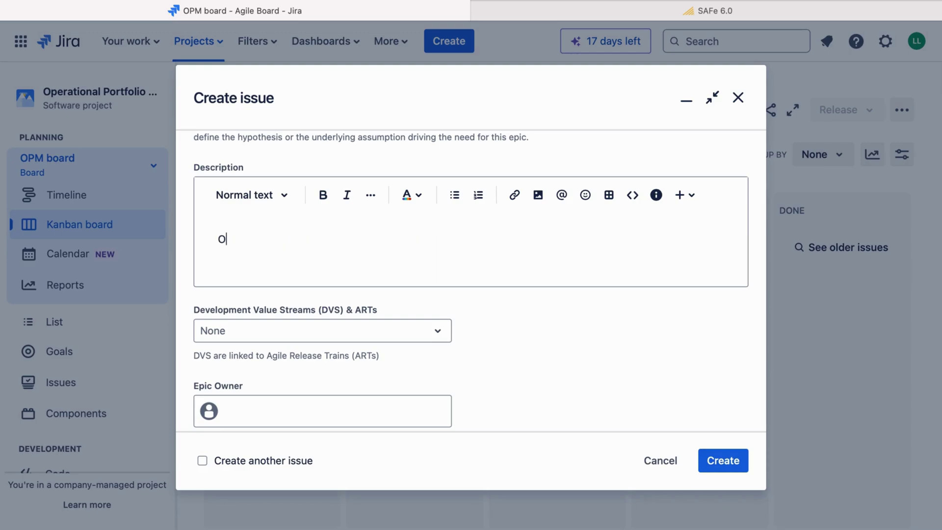
type("b")
key("BackSpace")
key("BackSpace")
type("NF")
type("Rs,")
left_click(218, 239)
type("Business ")
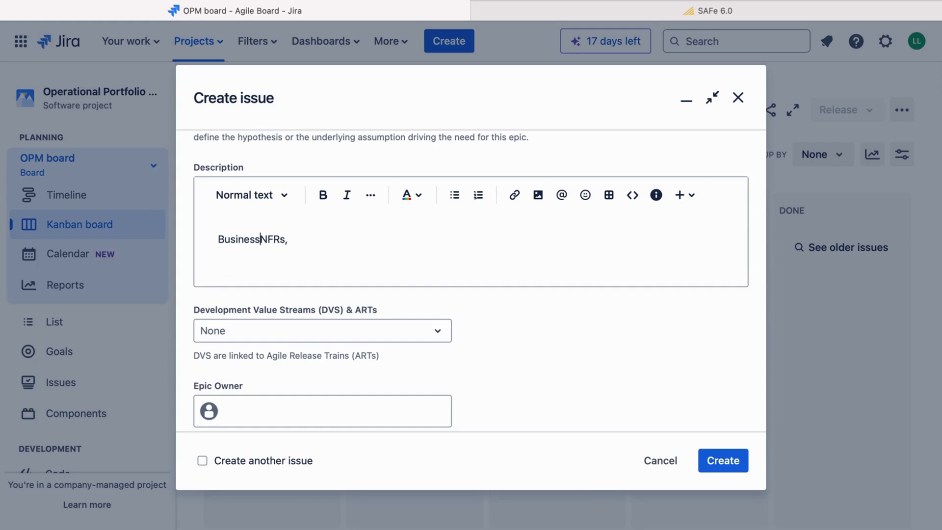
type("Outcomes,")
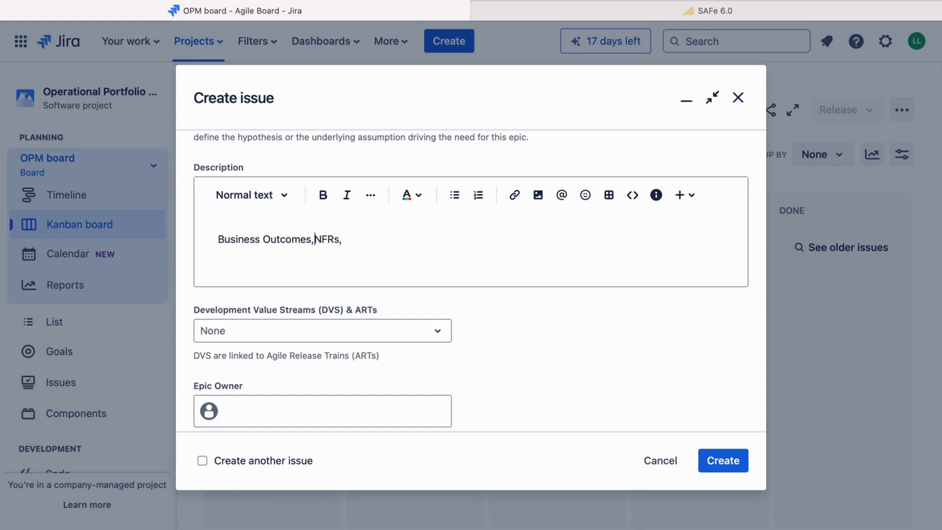
type(" Leading ")
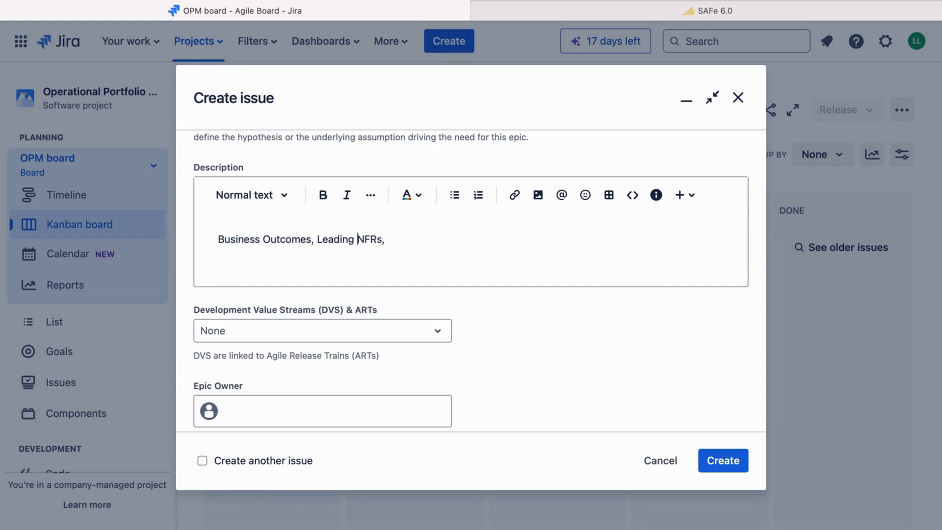
type("Indicator")
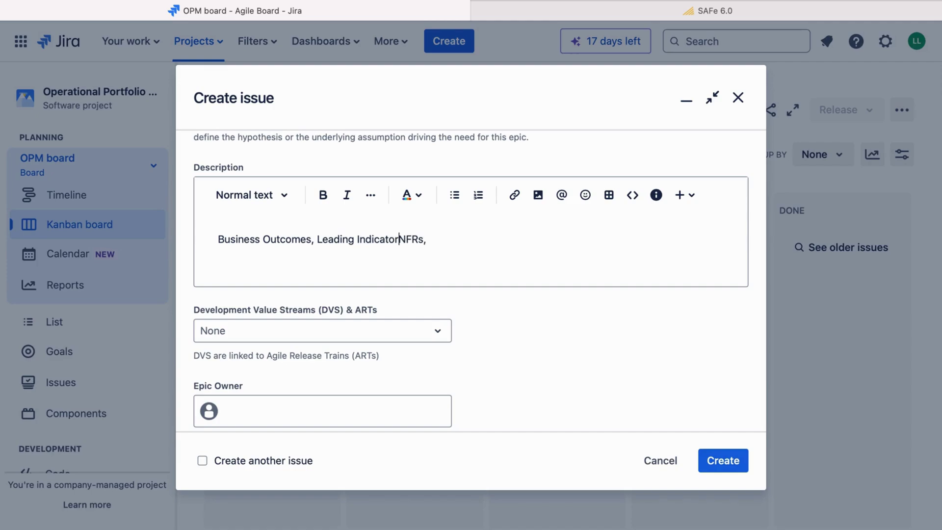
type("s,")
left_click(465, 238)
key("BackSpace")
key("BackSpace")
- Set Development Value Streams & ARTs to value stream ABC with ART 123
scroll(390, 239, "down", 3)
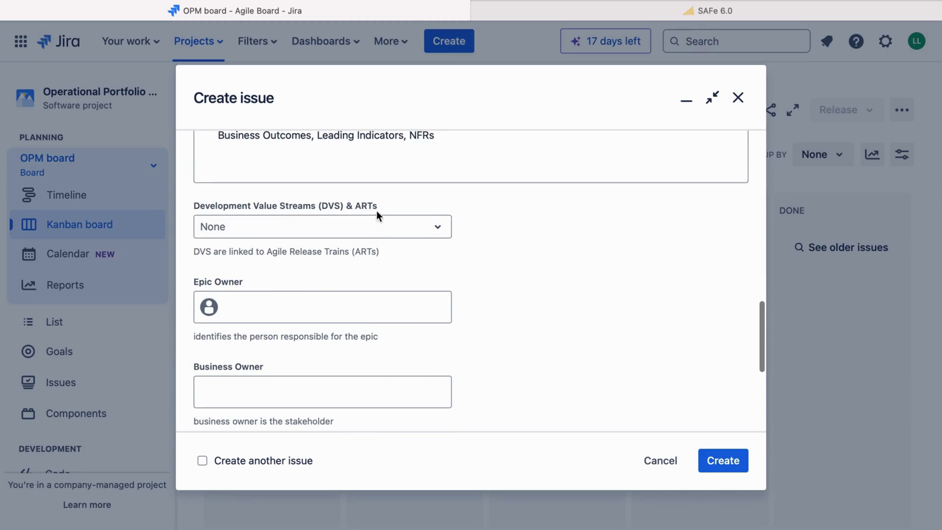
left_click(440, 231)
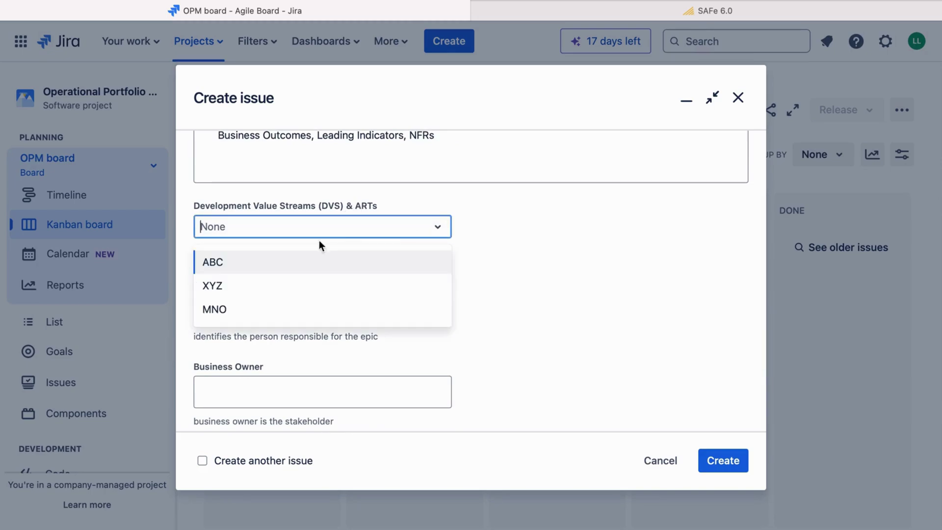
left_click(216, 269)
left_click(216, 266)
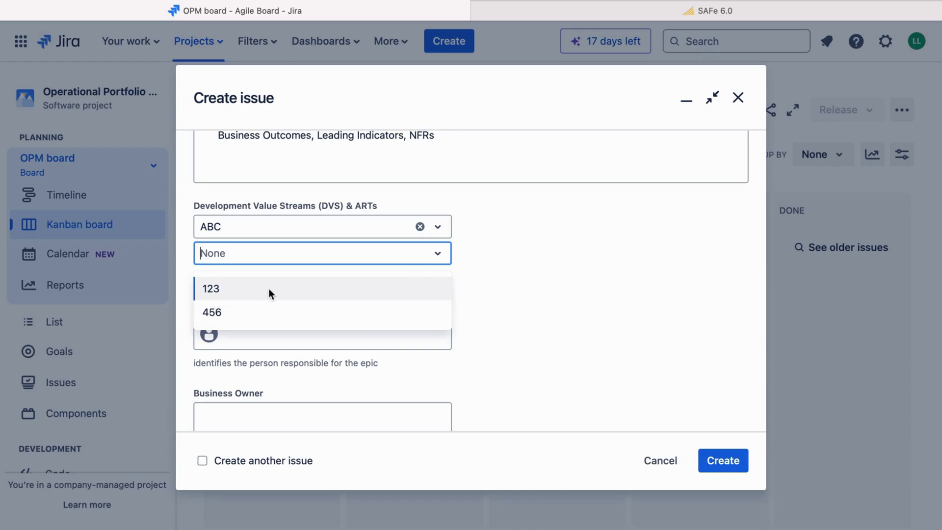
left_click(236, 296)
scroll(310, 314, "down", 3)
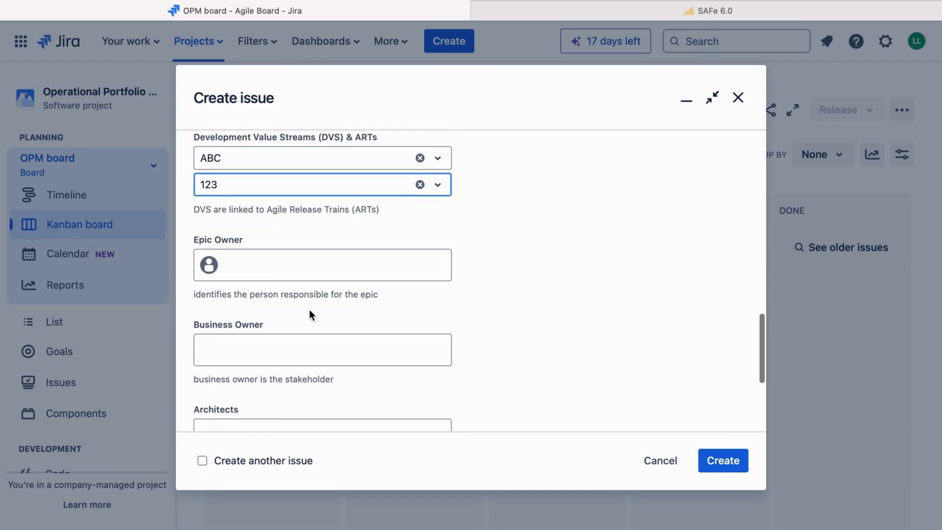
- Assign the signed-in user Lauschi & Leni as Epic Owner
left_click(250, 268)
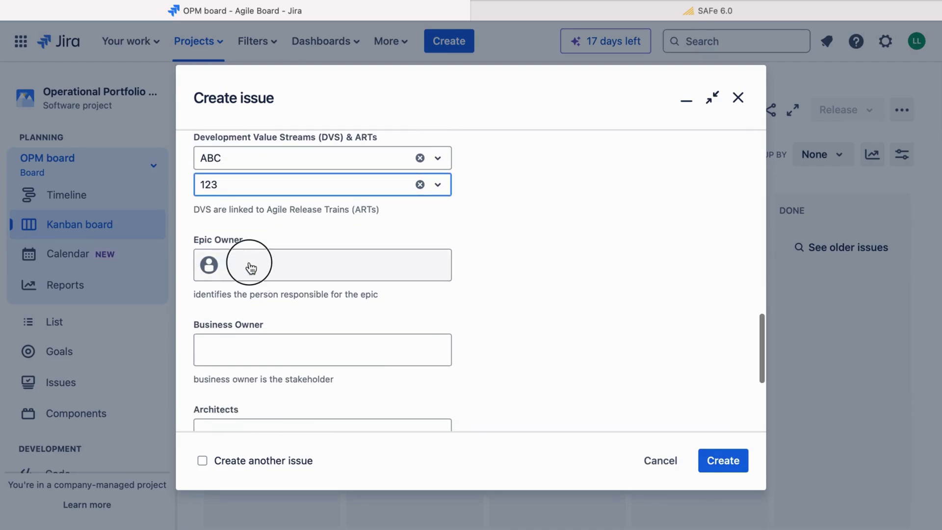
left_click(250, 267)
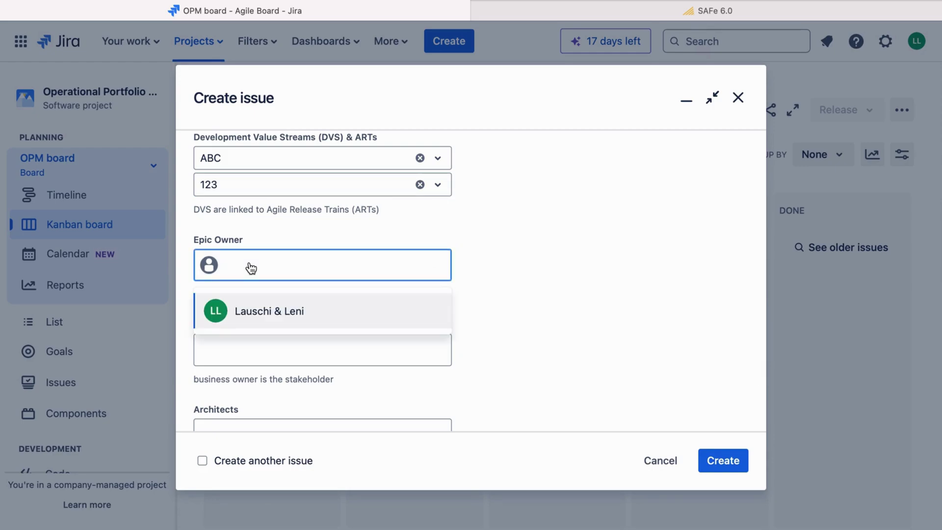
left_click(258, 313)
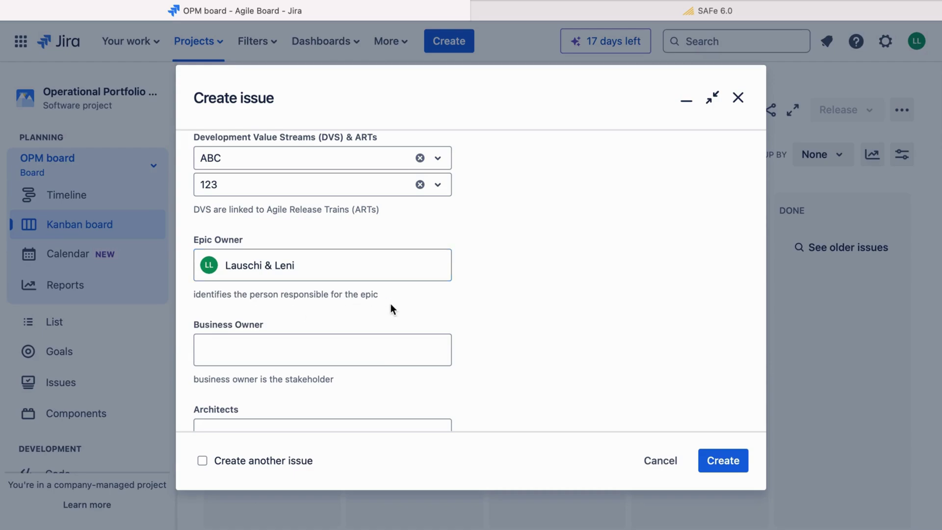
scroll(391, 304, "down", 2)
scroll(323, 299, "down", 2)
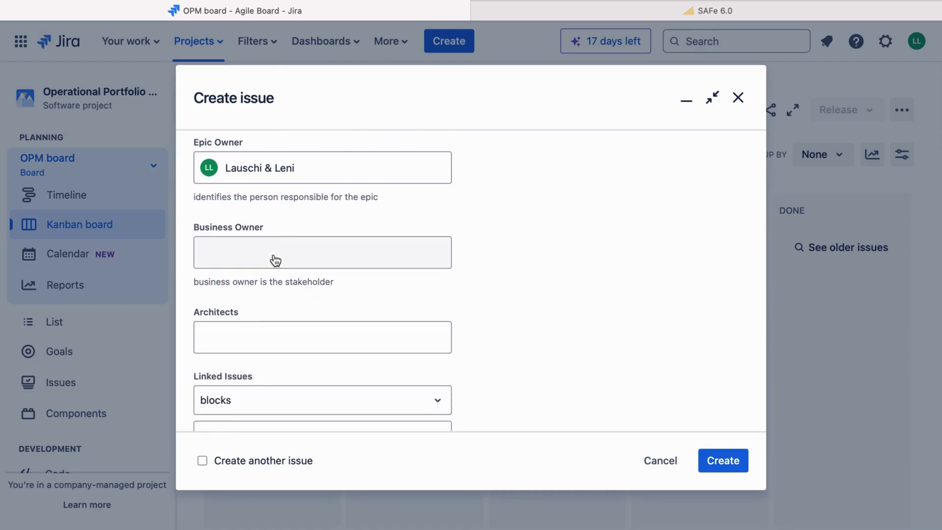
- Add the signed-in user as both Business Owner and Architect
left_click(275, 260)
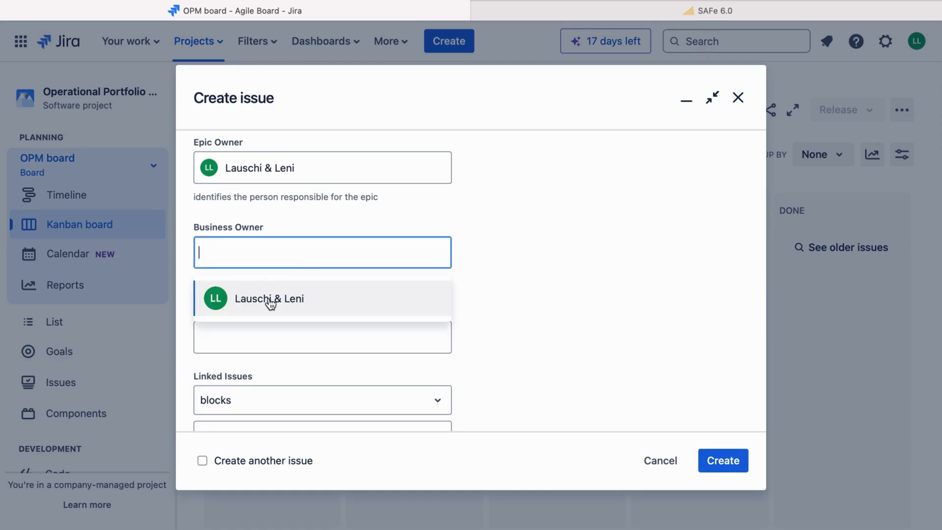
left_click(270, 303)
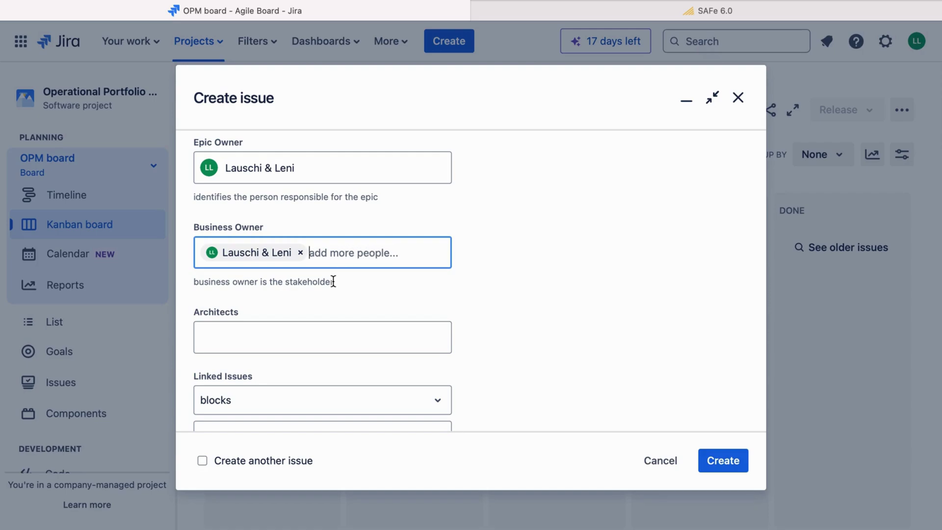
scroll(333, 282, "down", 1)
scroll(333, 281, "down", 2)
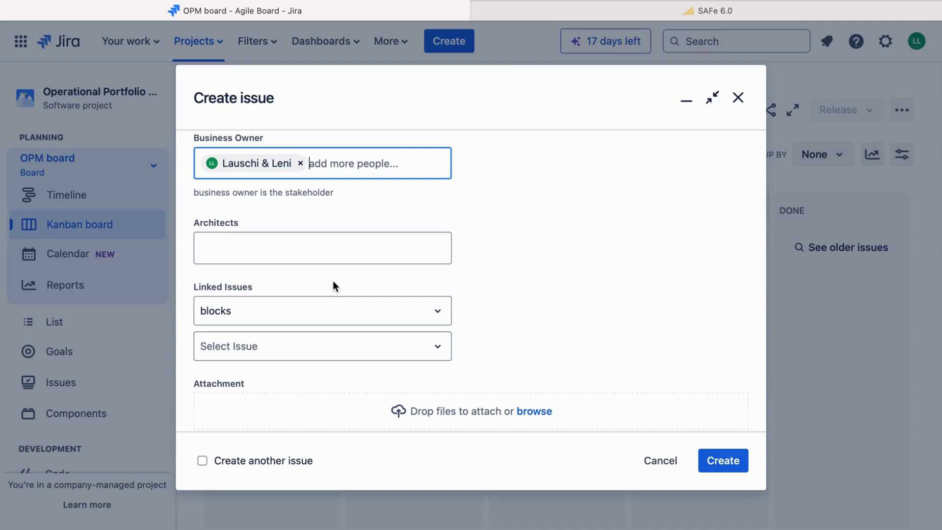
scroll(332, 280, "down", 1)
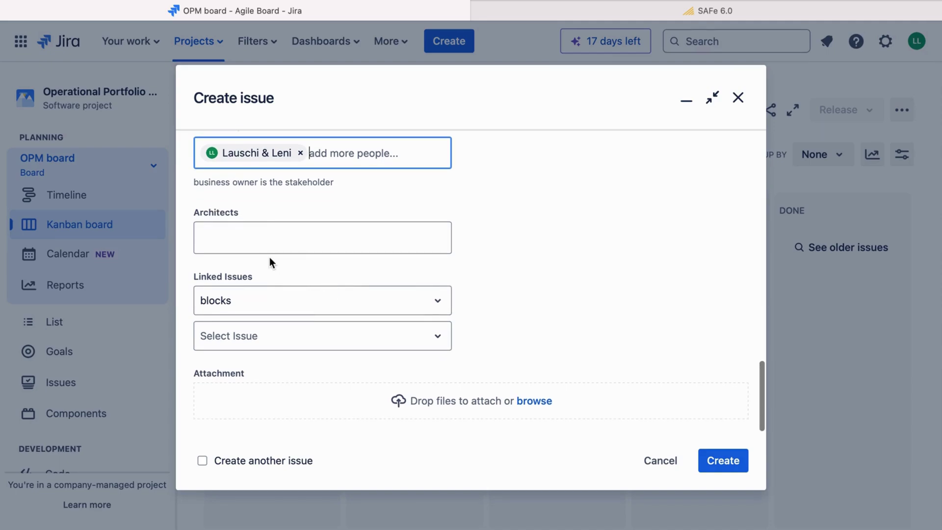
left_click(241, 237)
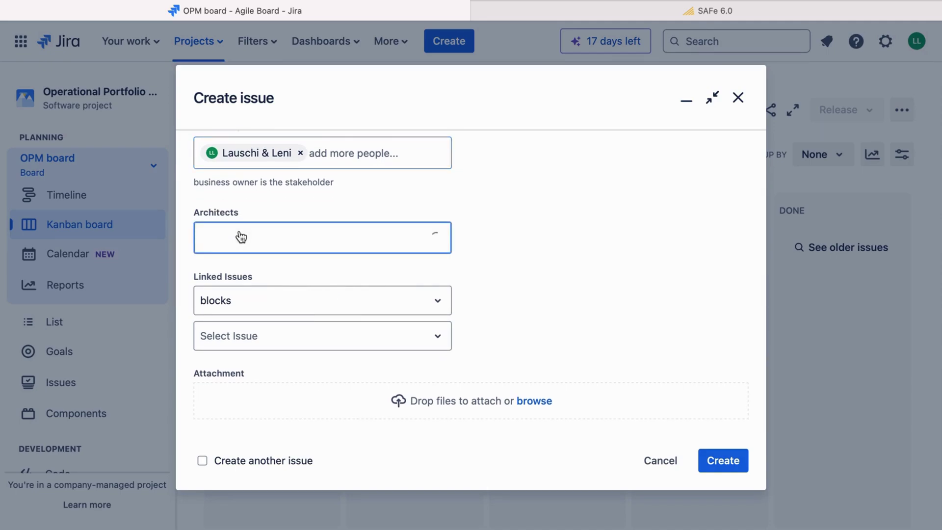
left_click(247, 281)
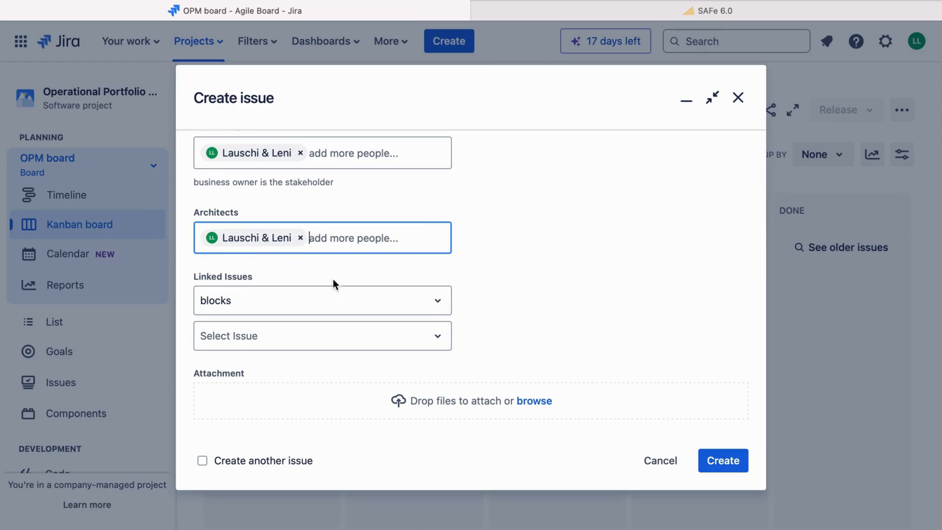
scroll(332, 284, "down", 1)
- Submit the form to create epic OPM-1 'Test #1' in the Funnel column
left_click(728, 463)
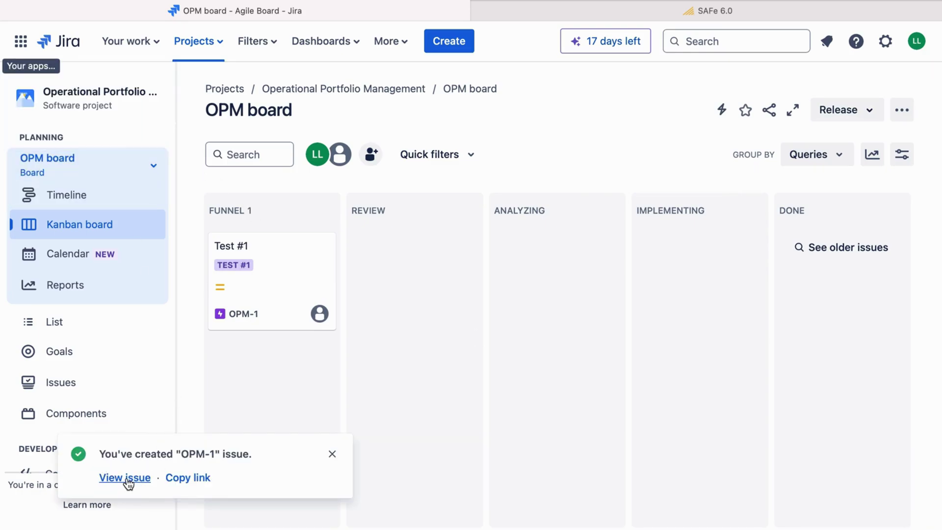
- Open OPM-1 'Test #1' from the creation toast and review its description, owners and value stream
left_click(127, 478)
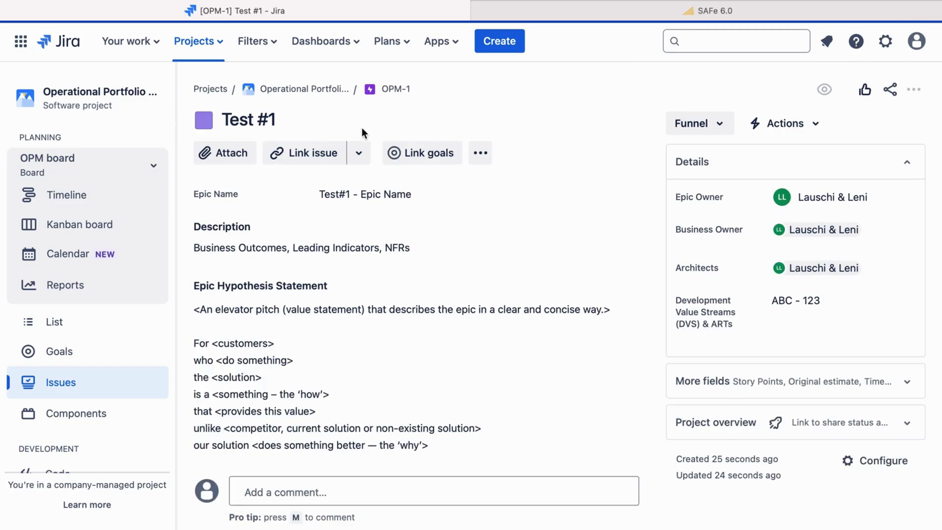
scroll(248, 298, "down", 2)
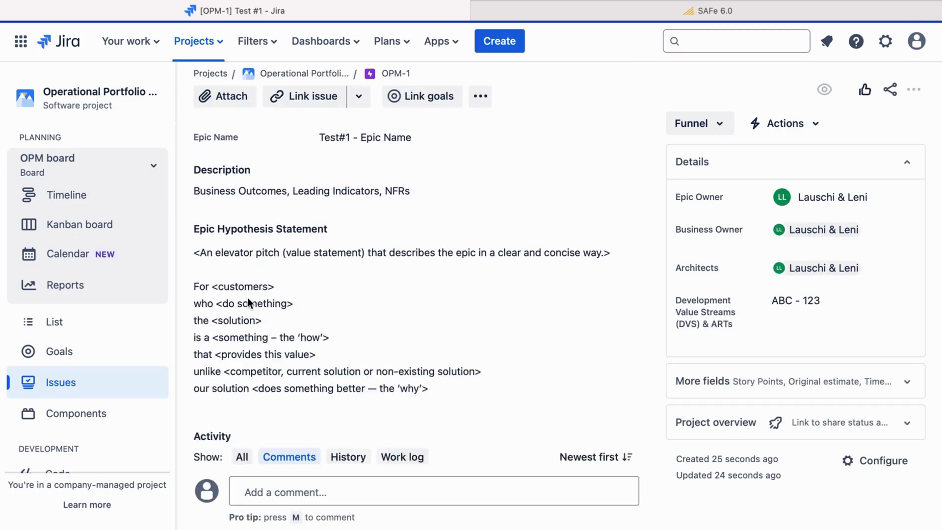
scroll(249, 298, "down", 1)
scroll(248, 299, "up", 2)
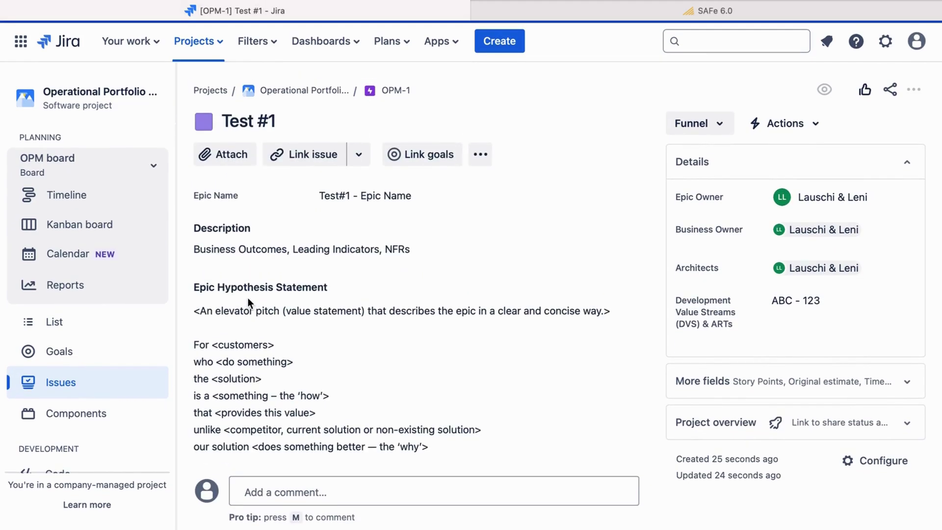